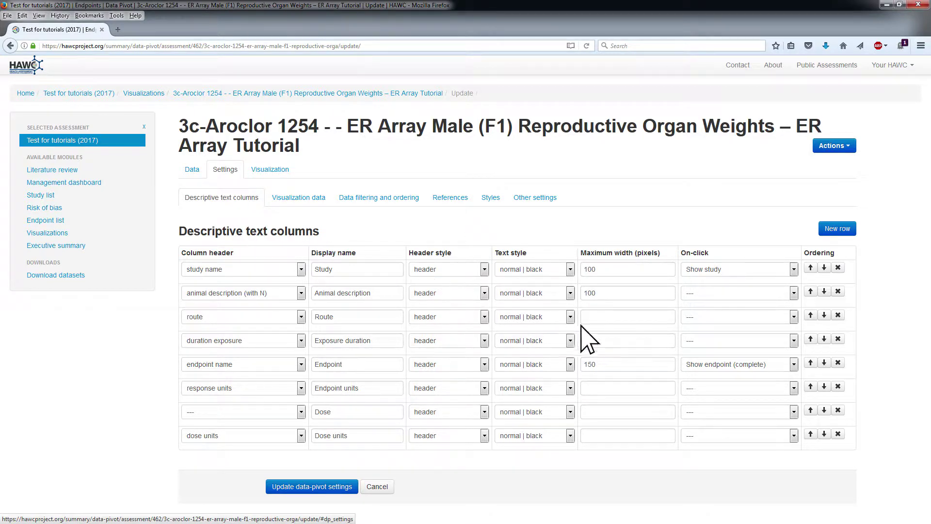
Step: Delete the Dose units and Dose rows from the descriptive text columns
left_click(837, 434)
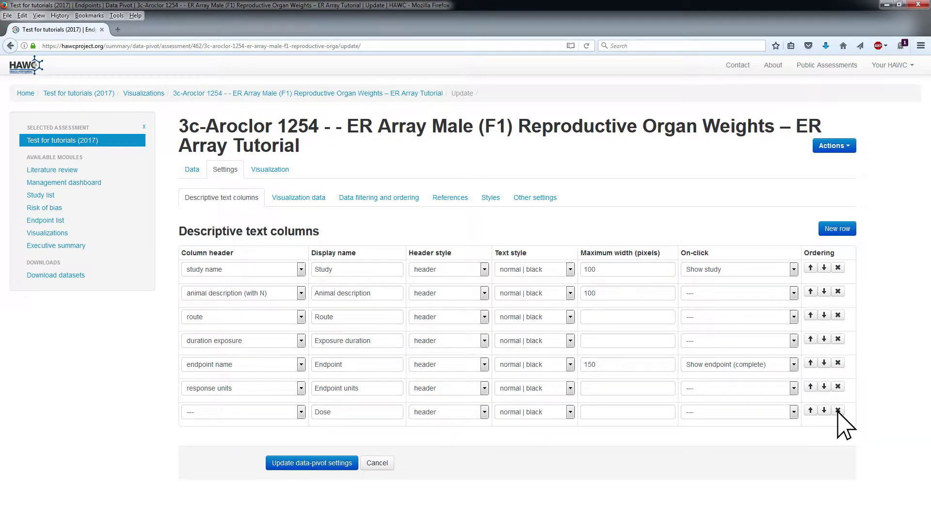
left_click(838, 411)
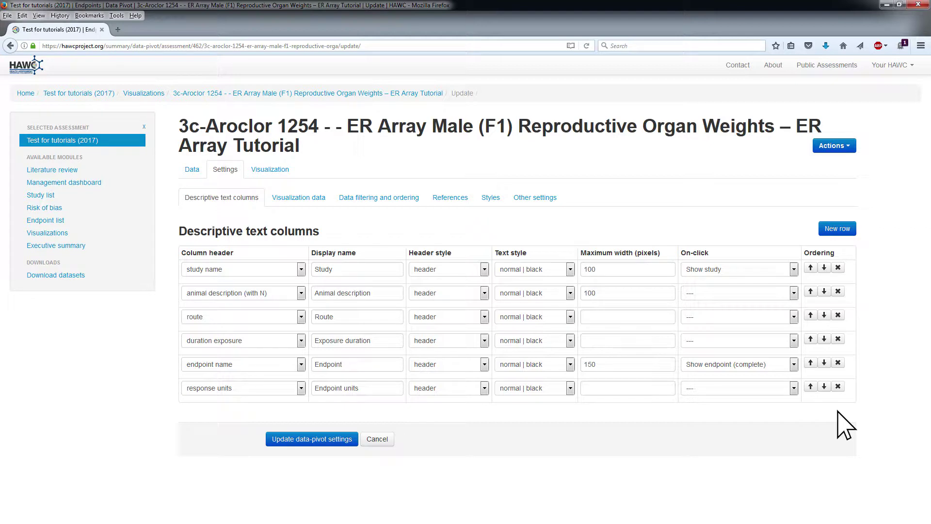
Step: In the visualization data settings, remove the percent control mean data point row and add four blank data point rows
left_click(292, 212)
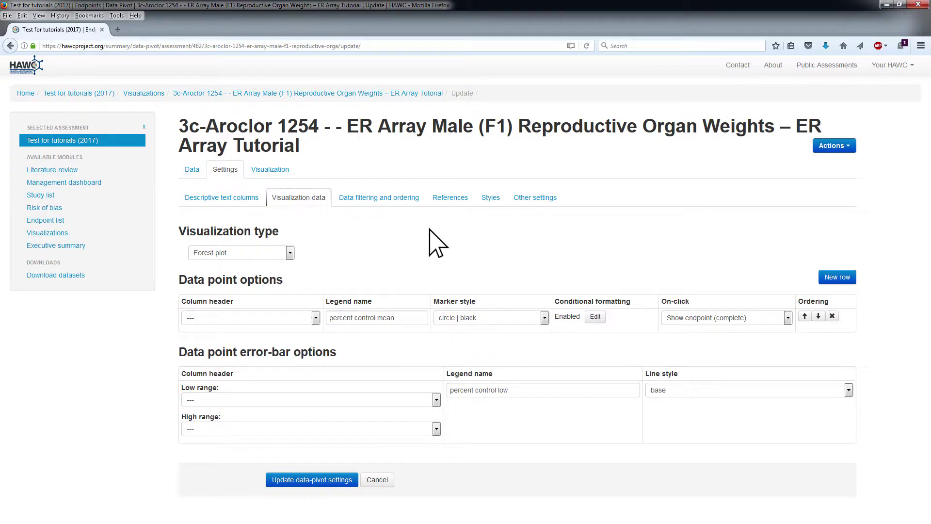
left_click(832, 316)
left_click(832, 276)
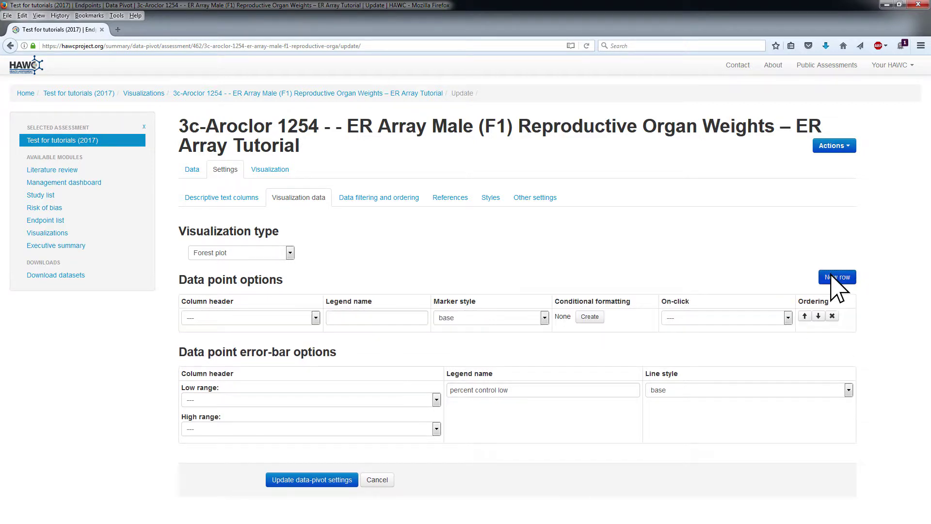
left_click(831, 276)
scroll(832, 277, "down", 2)
left_click(831, 276)
left_click(832, 276)
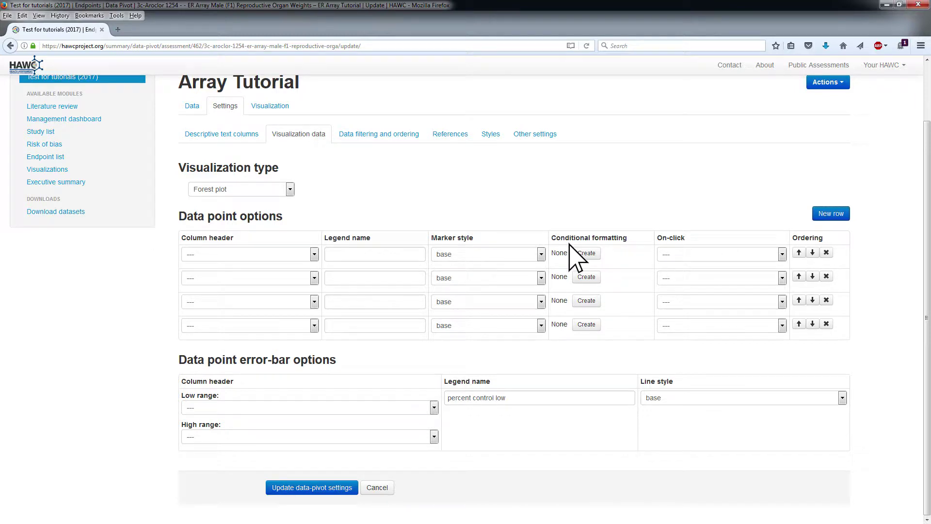
Step: Set the column headers of the four data point rows to Dose 2, Dose 3, Dose 4 and Dose 5, in order
left_click(314, 254)
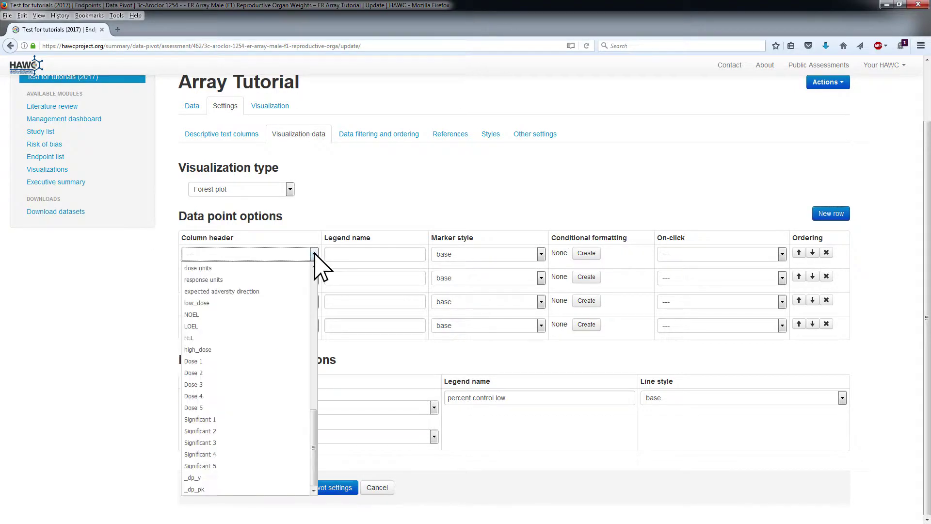
left_click(193, 373)
left_click(314, 278)
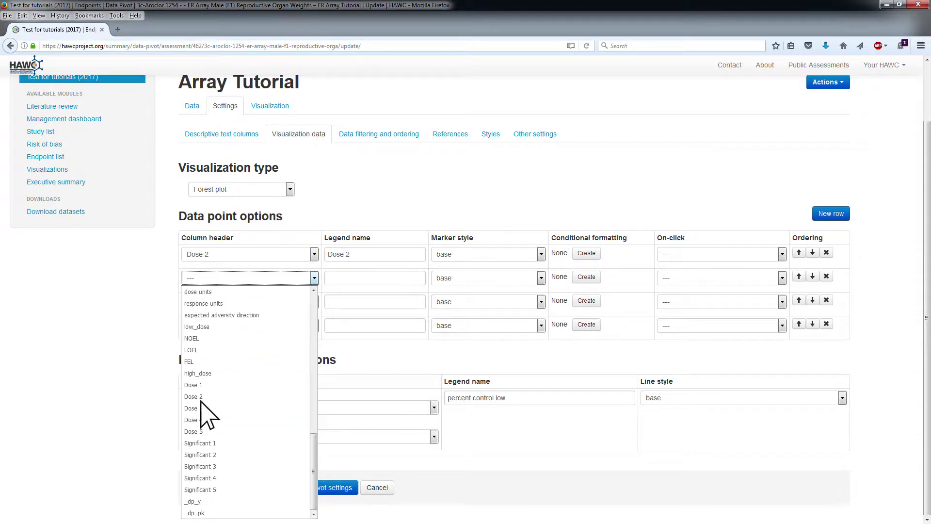
left_click(194, 407)
left_click(314, 302)
left_click(193, 195)
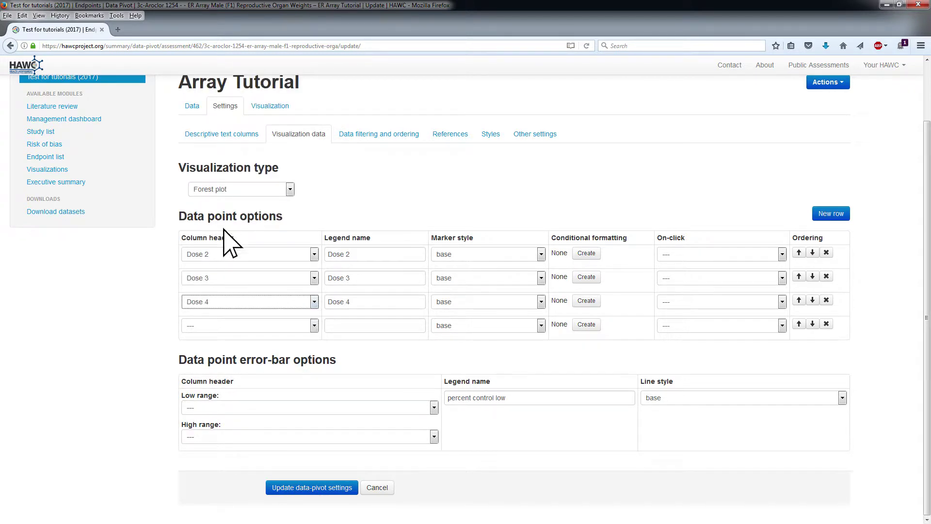
left_click(314, 325)
left_click(192, 231)
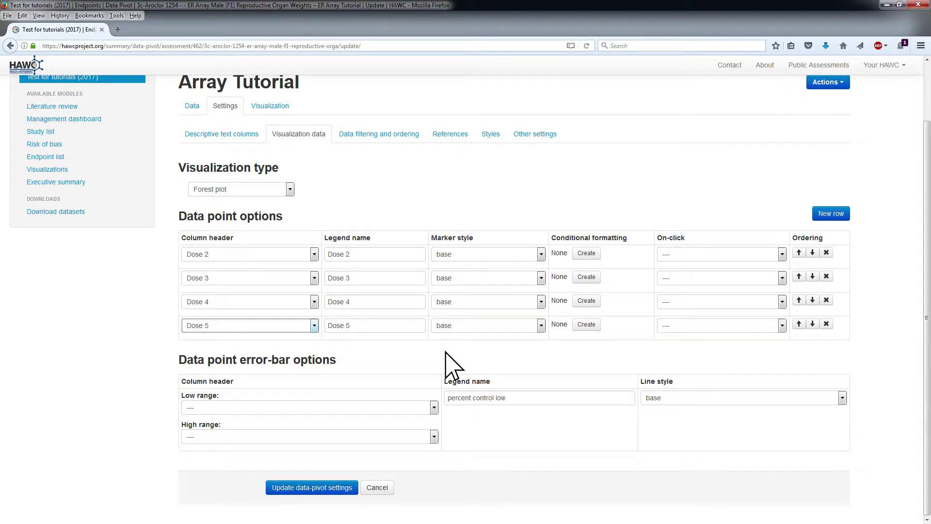
Step: Set the data point error-bar low range to low_dose and the high range to high_dose
left_click(427, 408)
left_click(200, 314)
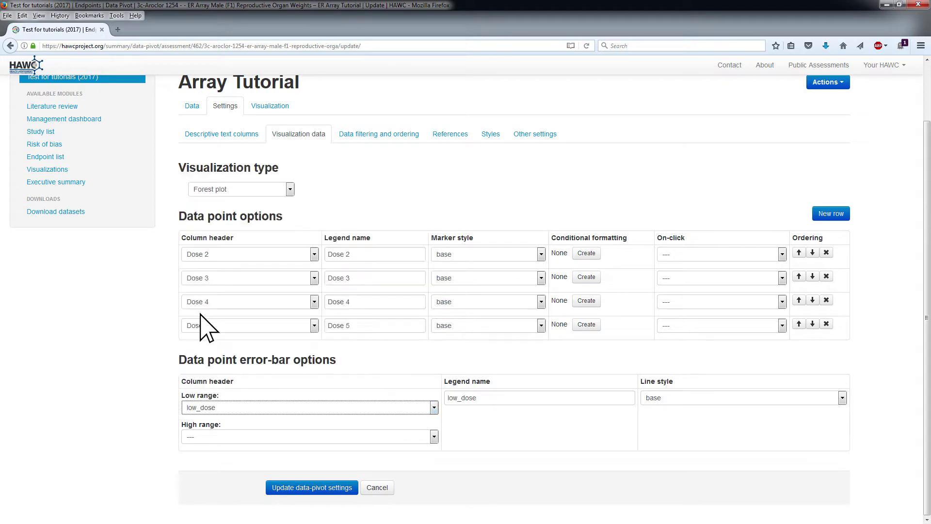
left_click(434, 436)
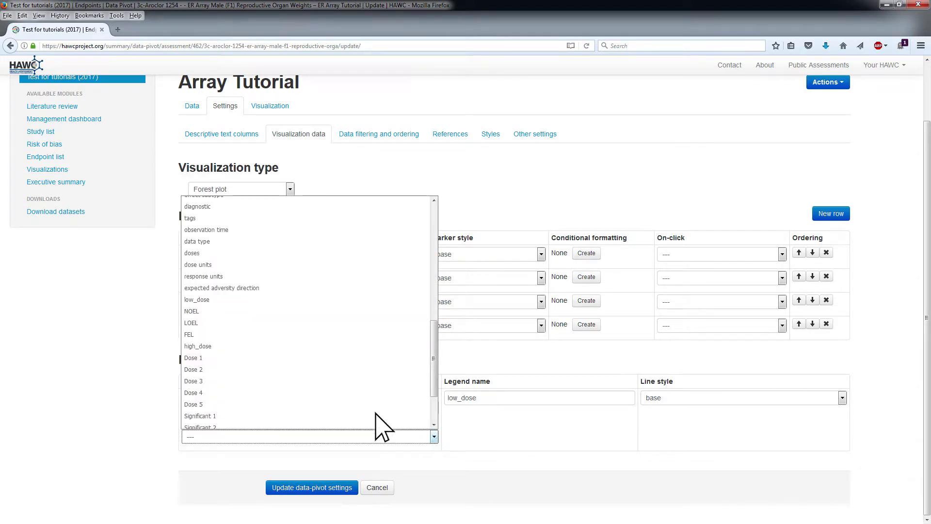
left_click(204, 347)
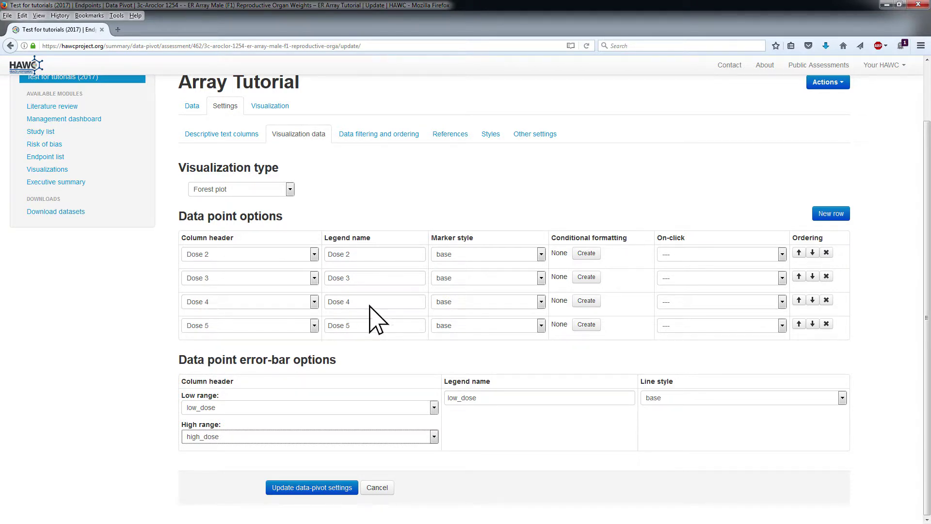
Step: Create and save conditional formatting for Dose 2 using the Significant 2 field with the discrete-style condition type
left_click(586, 253)
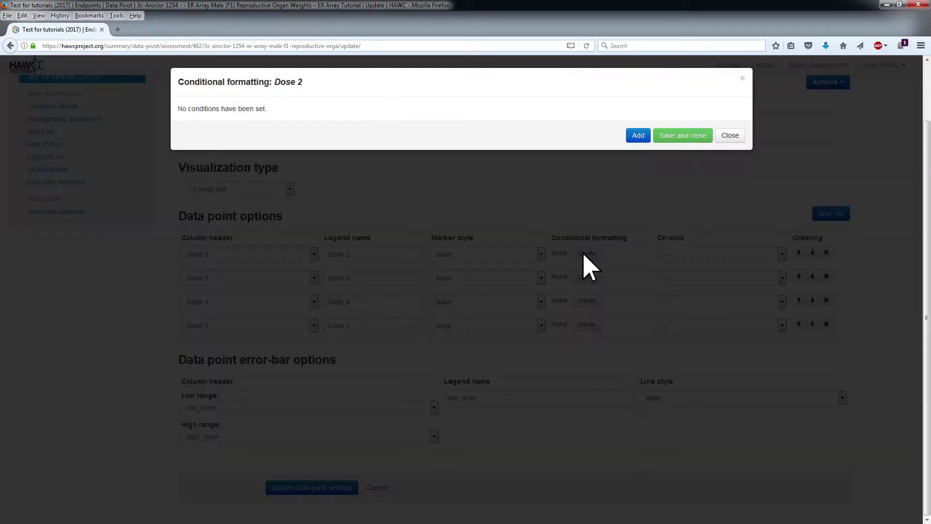
left_click(638, 136)
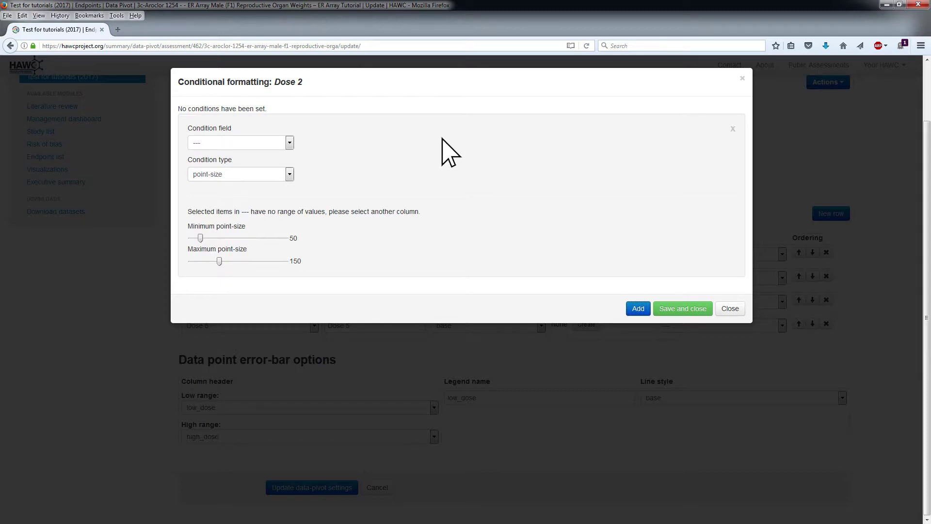
left_click(289, 142)
left_click(207, 320)
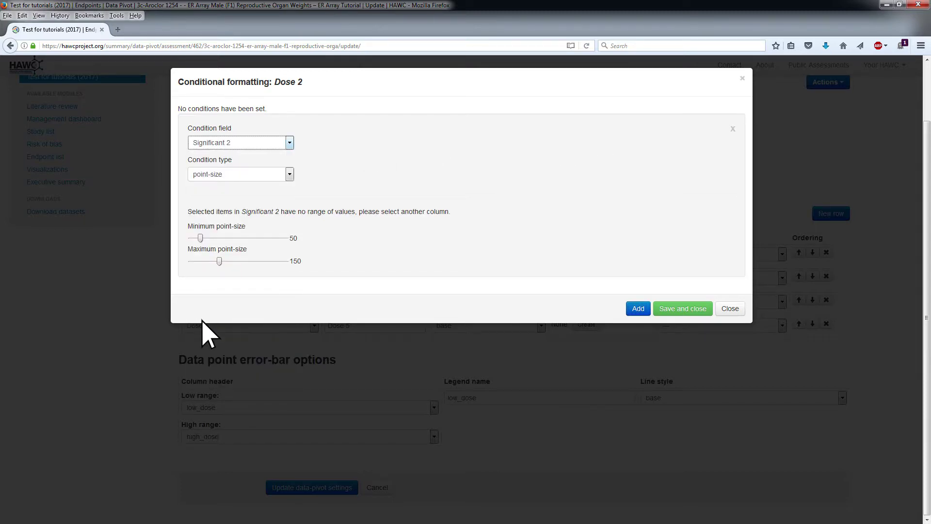
left_click(289, 174)
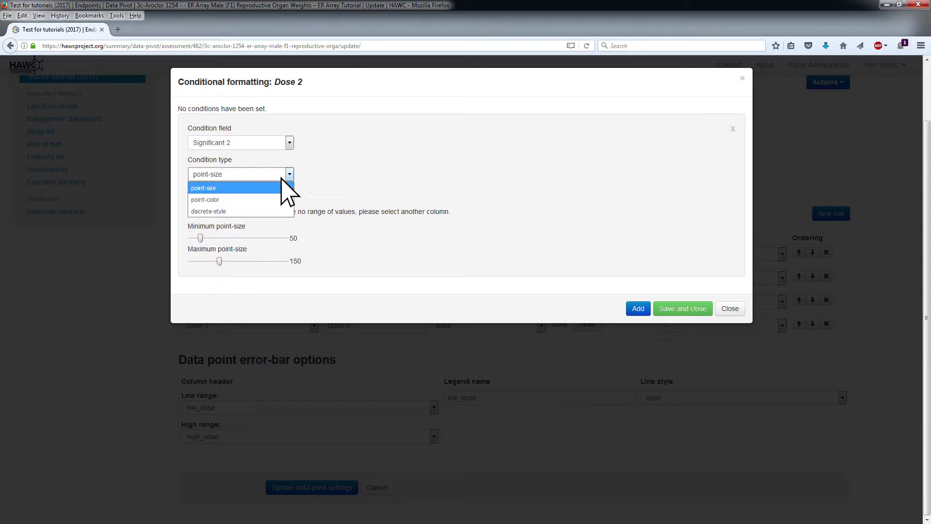
left_click(206, 212)
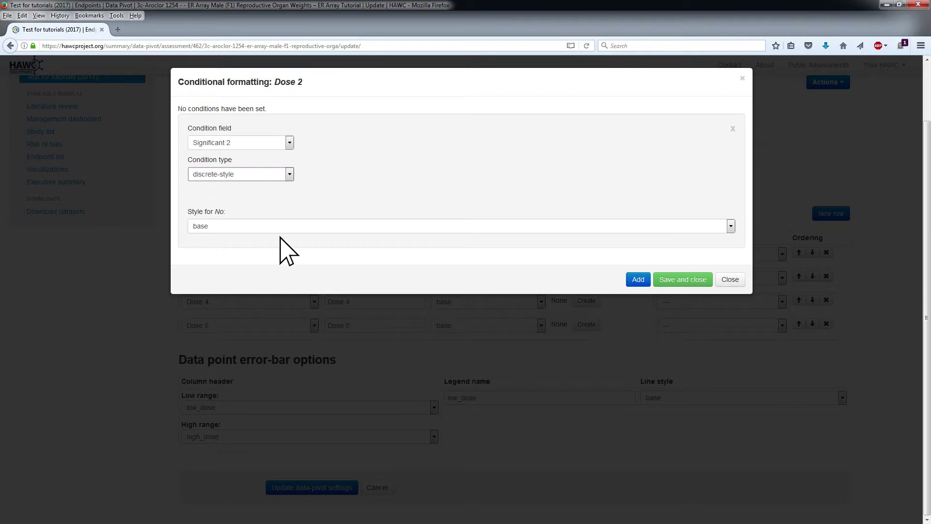
left_click(673, 283)
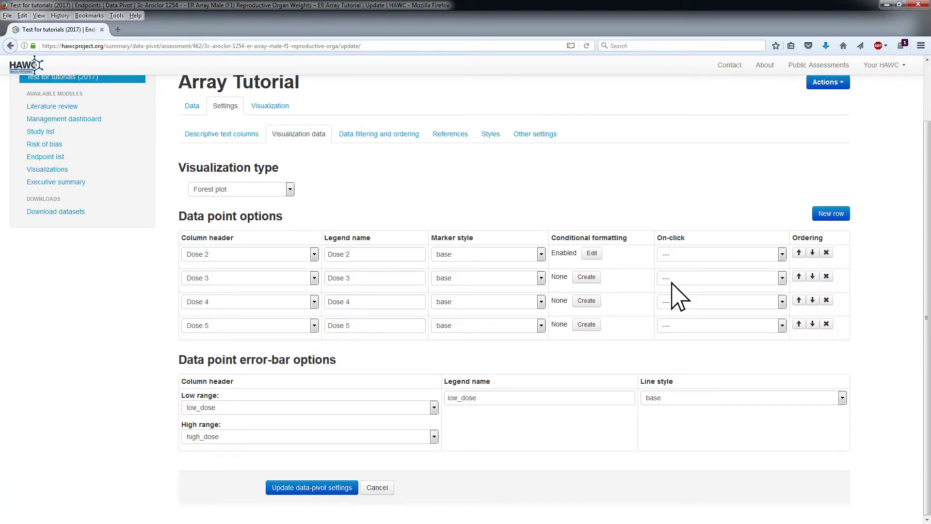
Step: Add a conditional formatting rule to Dose 3 using the Significant 3 field with the discrete-style condition type
left_click(583, 277)
left_click(637, 137)
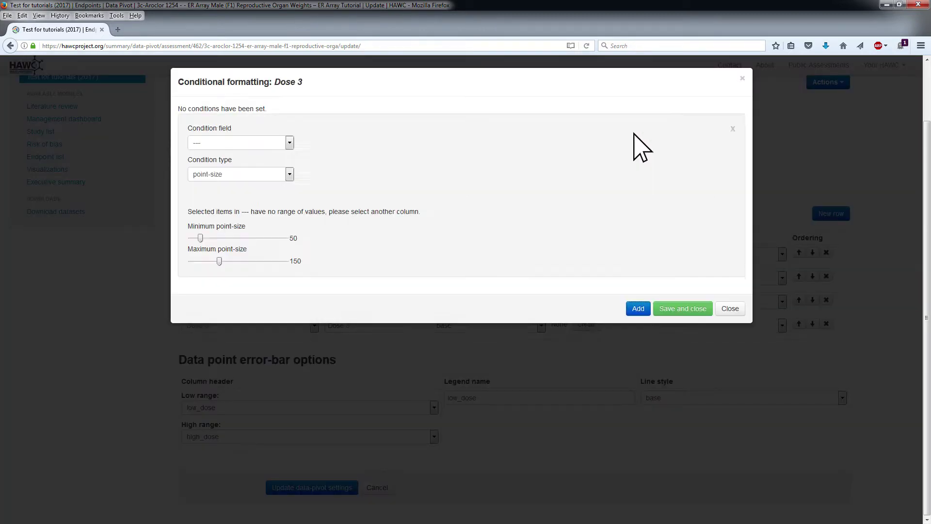
left_click(289, 142)
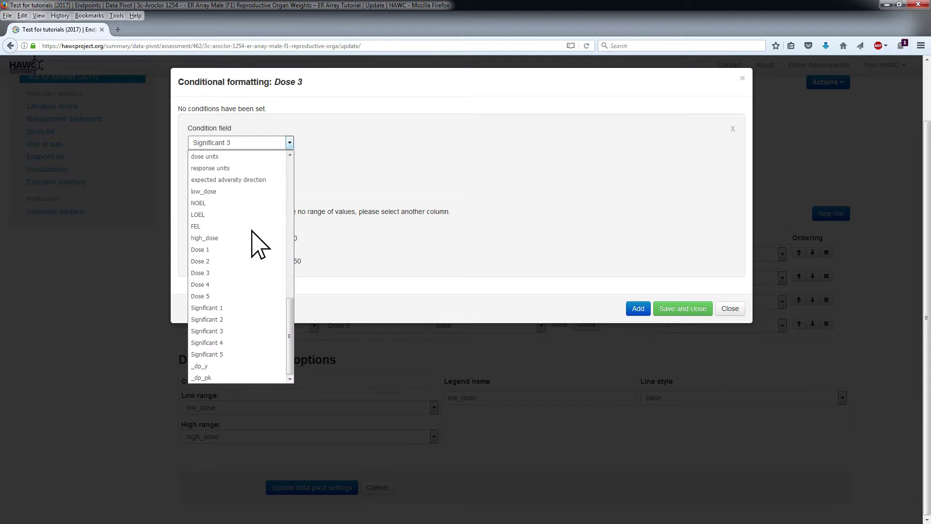
left_click(214, 344)
left_click(290, 174)
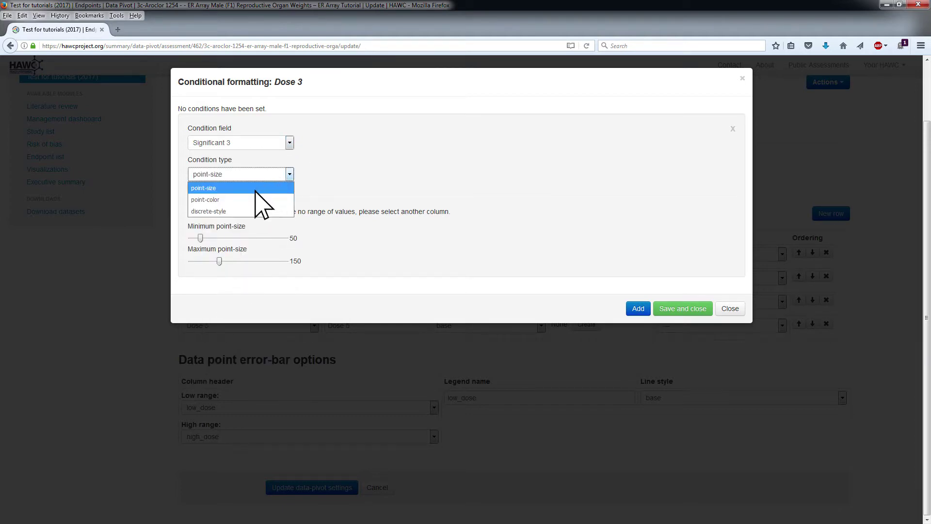
left_click(212, 211)
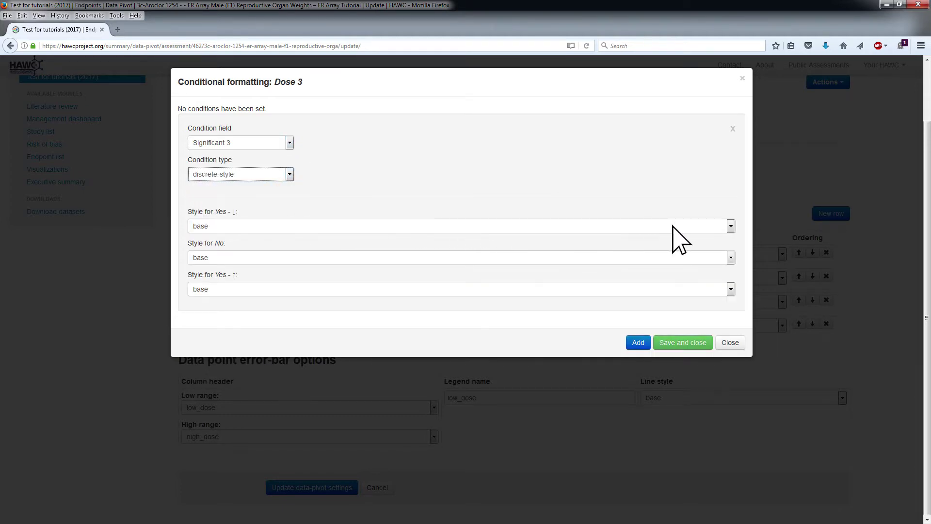
Step: Style Dose 3's Yes - ↓ as triangle down | blue and Yes - ↑ as triangle up | red, and save the conditional formatting
left_click(730, 226)
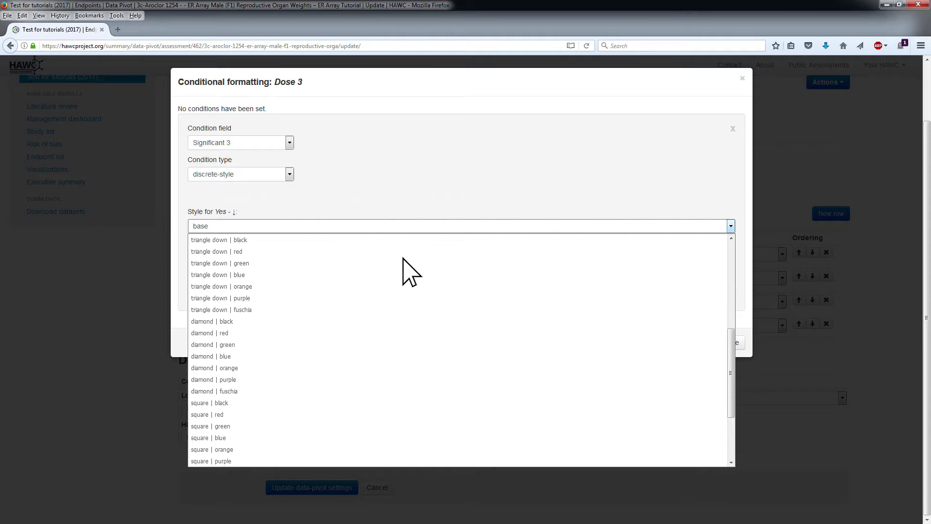
left_click(209, 275)
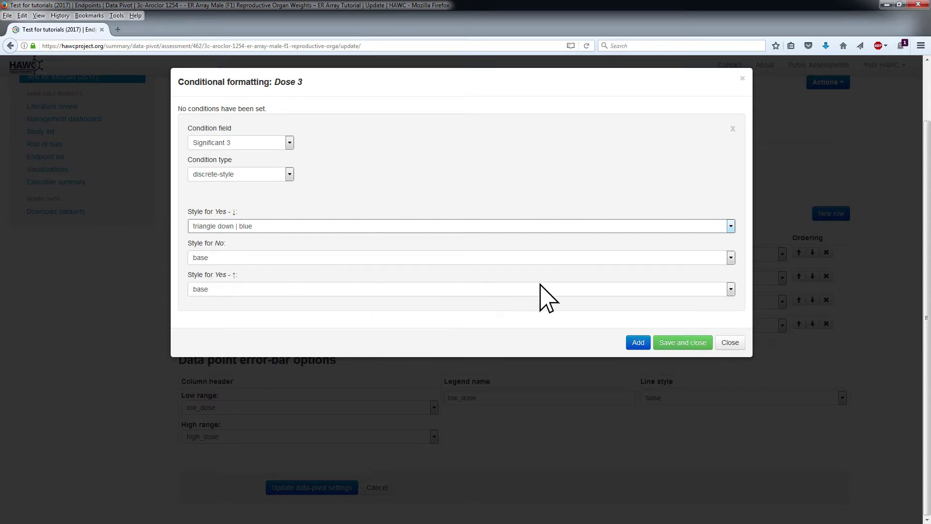
left_click(731, 289)
left_click(209, 431)
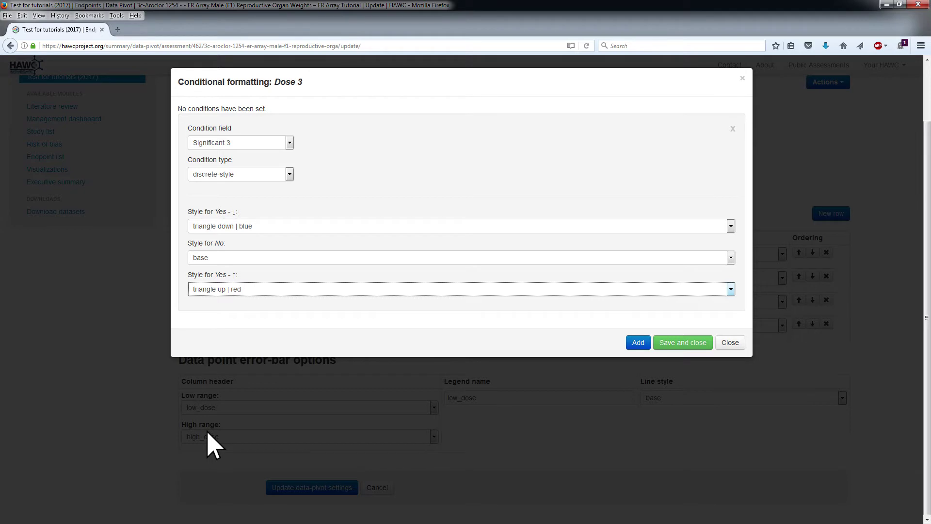
left_click(671, 343)
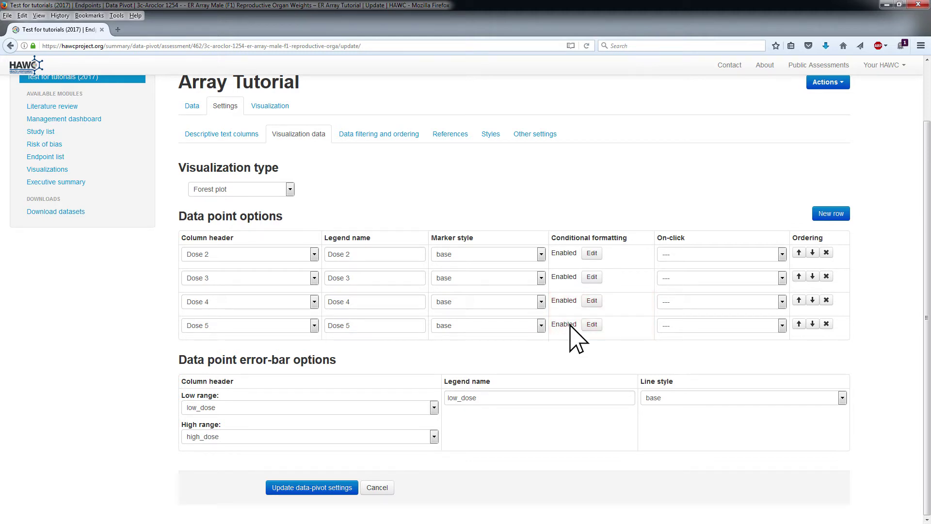
Step: Set the on-click action of all four dose rows to Show endpoint (complete) and save the data-pivot settings
left_click(780, 254)
left_click(698, 326)
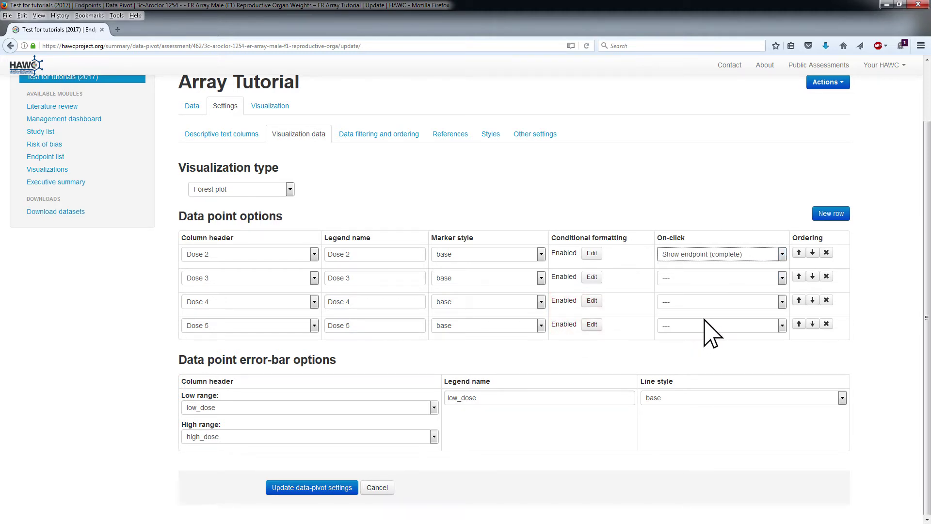
left_click(781, 277)
left_click(708, 348)
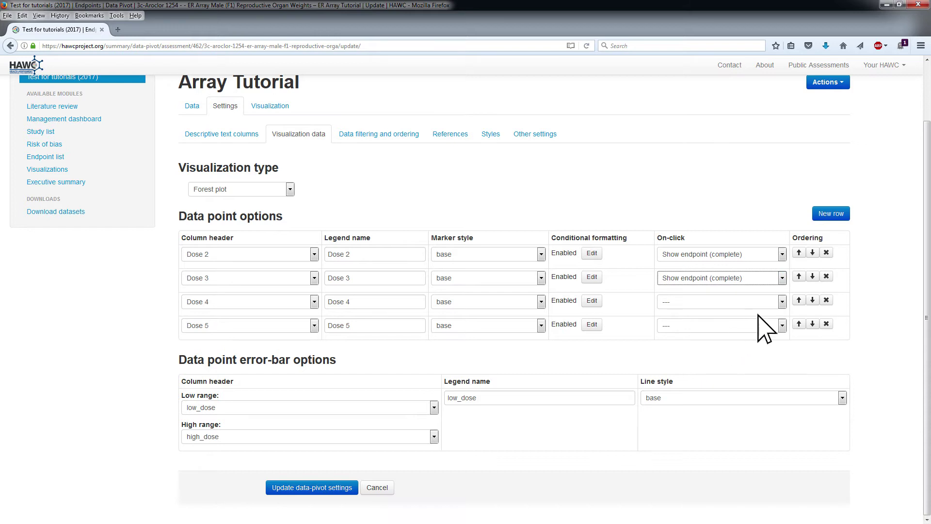
left_click(782, 302)
left_click(696, 374)
left_click(782, 326)
left_click(693, 397)
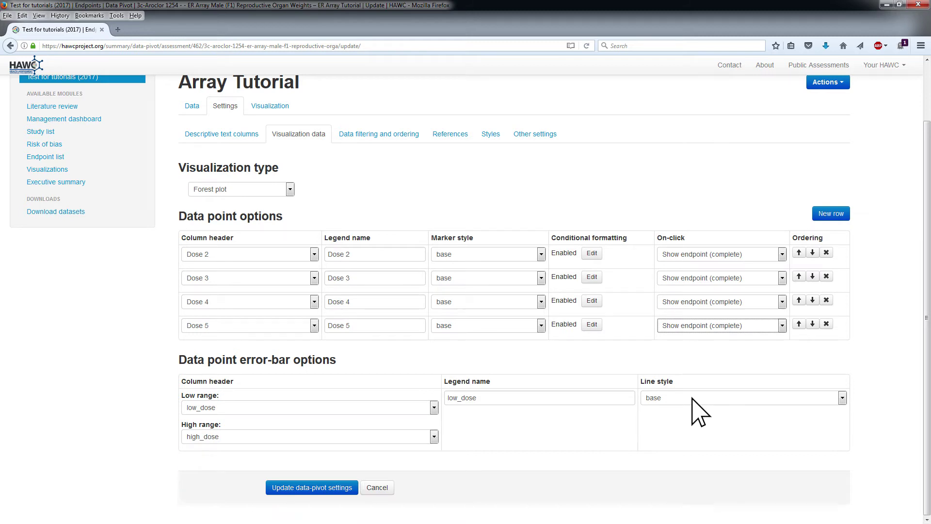
left_click(324, 488)
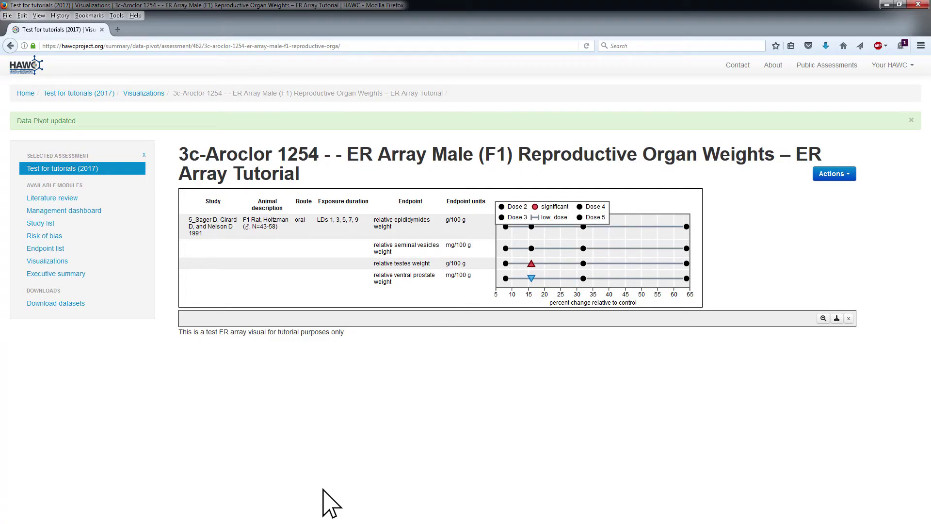